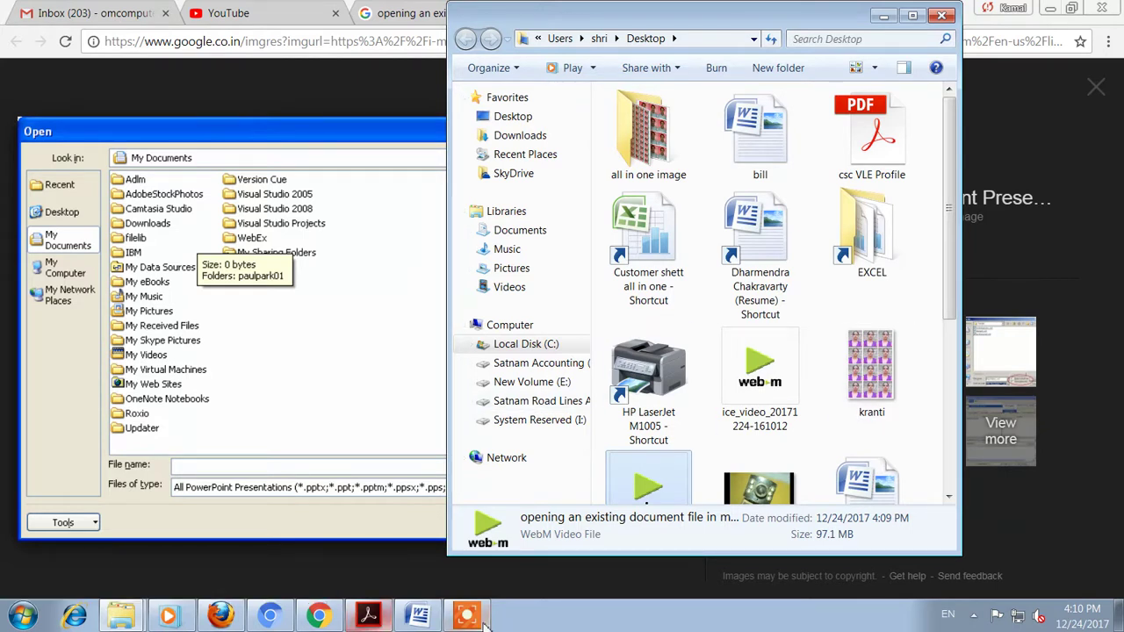
Bring the Settlement of Account document in Word to the front from the taskbar.
left_click(429, 618)
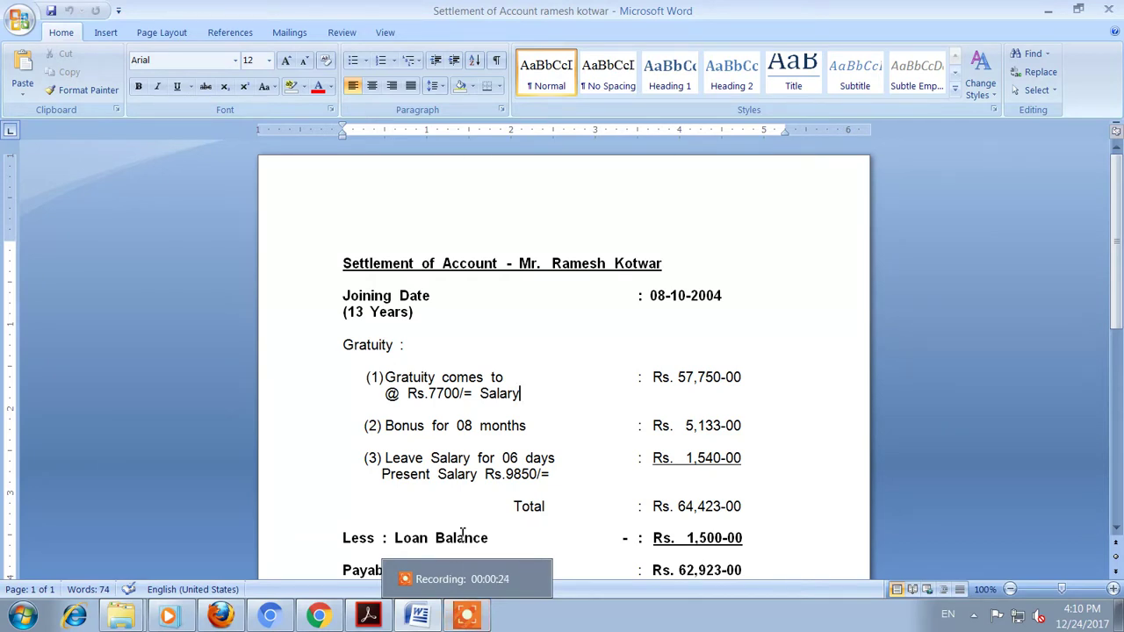
Select from the Settlement of Account title down through the following lines.
left_click(345, 264)
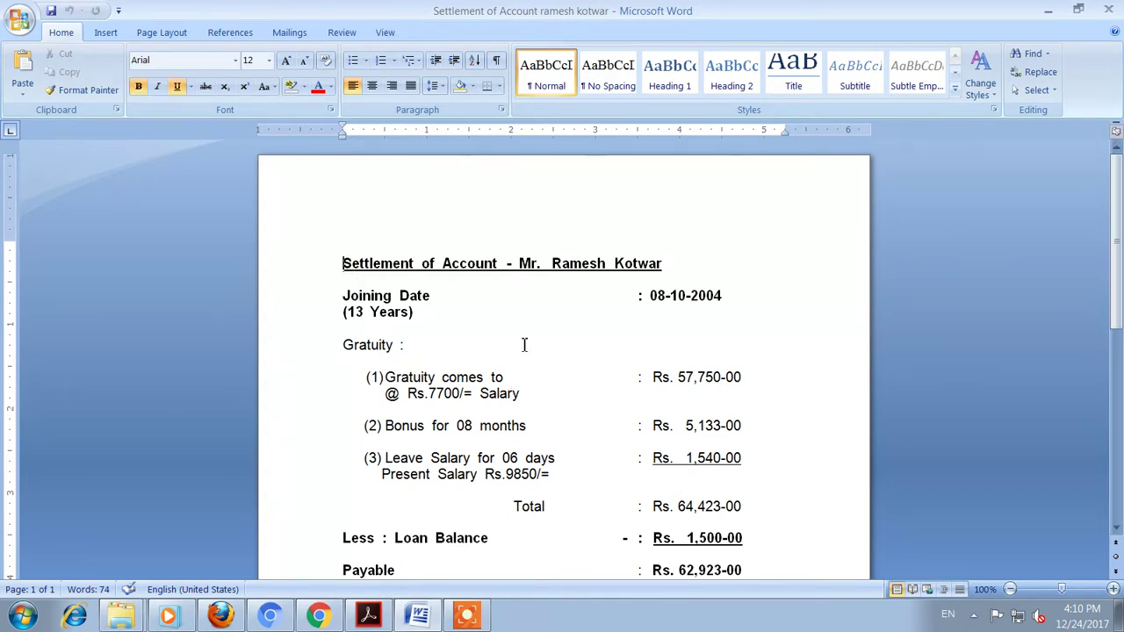
left_click(342, 262)
key("shift+Right")
key("shift+Right")
key("shift+Right")
key("shift+Right")
key("shift+Right")
key("shift+Right")
key("shift+Right")
key("shift+Right")
key("shift+Right")
key("shift+Right")
key("shift+Right")
key("shift+Right")
key("shift+Right")
key("shift+Right")
key("shift+Right")
key("shift+Right")
key("shift+Right")
key("shift+Right")
key("shift+Right")
key("shift+Right")
key("shift+Right")
key("shift+Right")
key("shift+Right")
key("shift+Right")
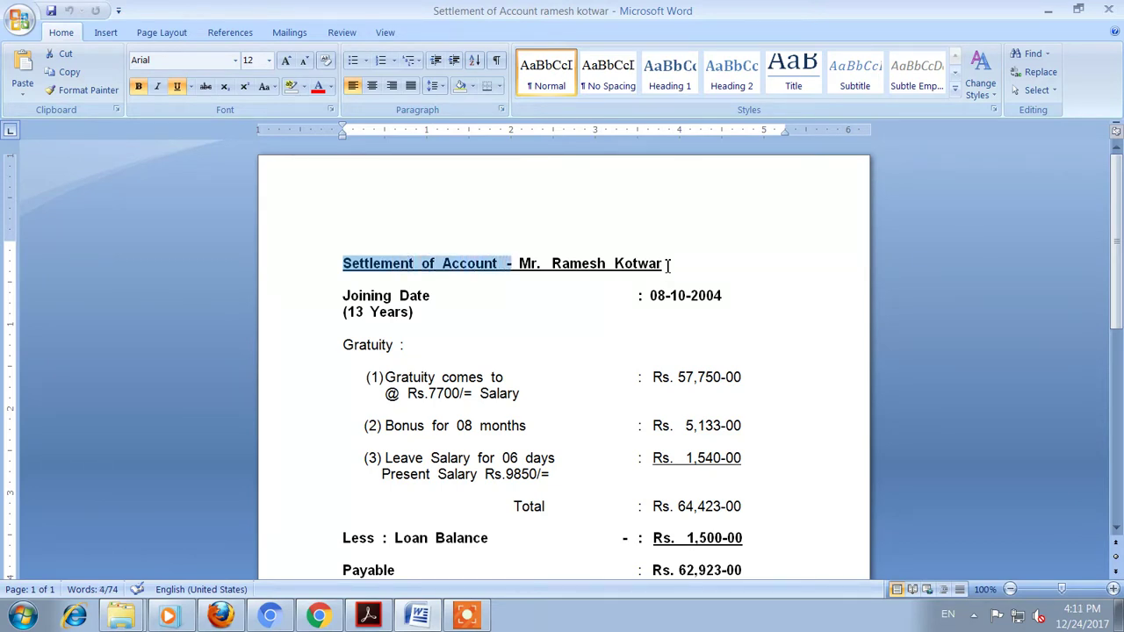
key("shift+Right")
key("shift+Right")
key("shift+Right")
key("shift+Right")
key("shift+Right")
key("shift+Right")
key("shift+Down")
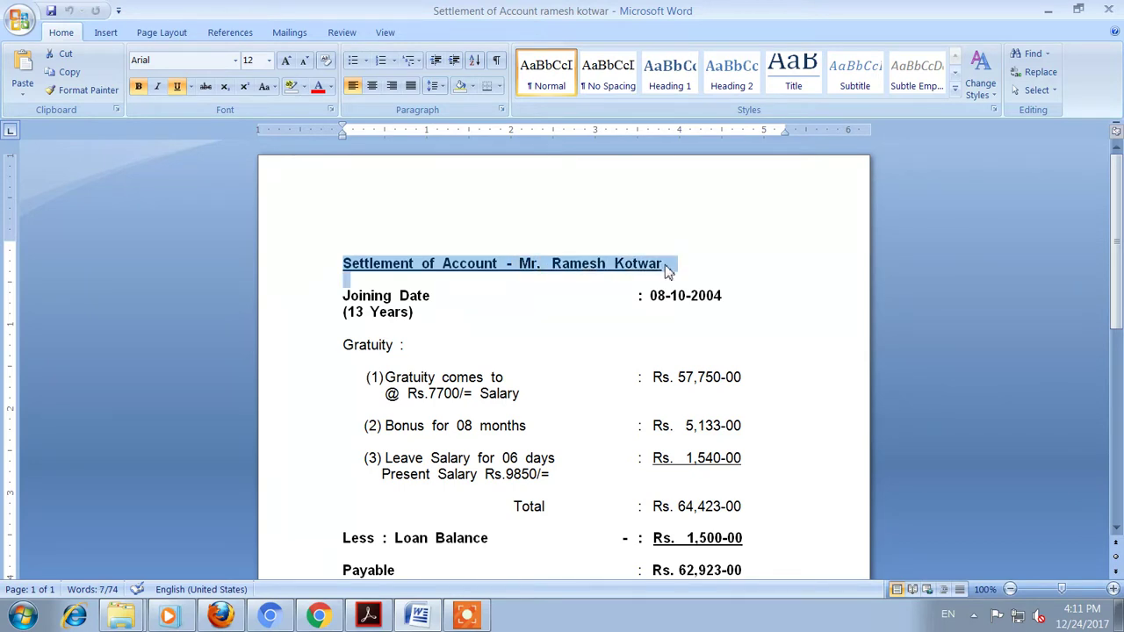
key("shift+Down")
key("shift+Down")
key("shift+Down")
key("shift+Down")
key("shift+Down")
key("shift+Down")
key("shift+Down")
key("shift+Down")
key("shift+Down")
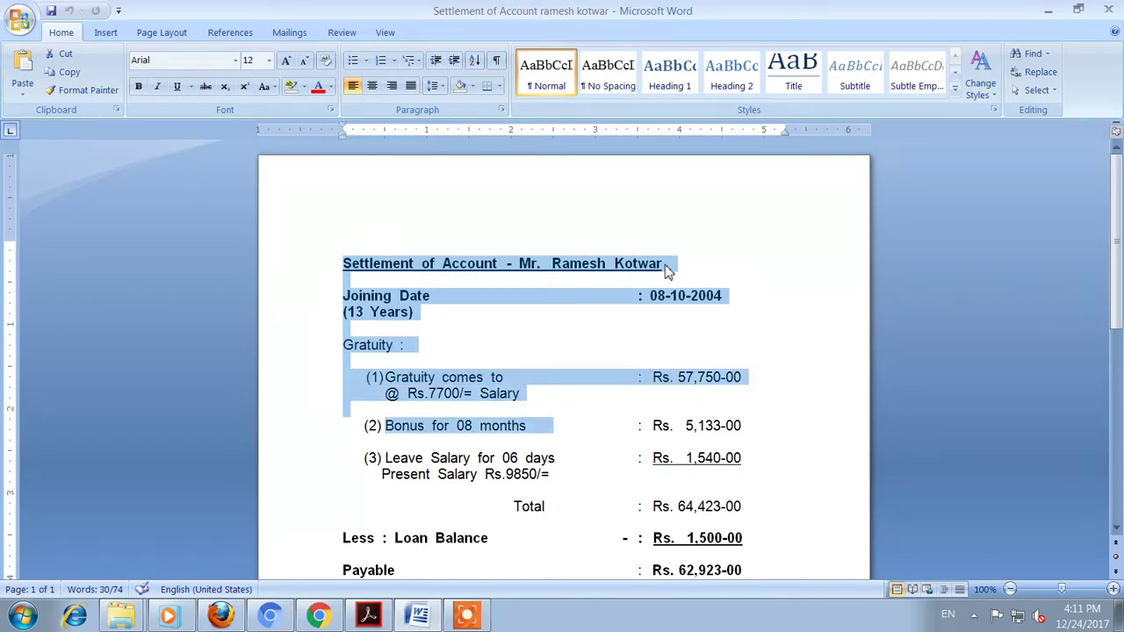
key("shift+Up")
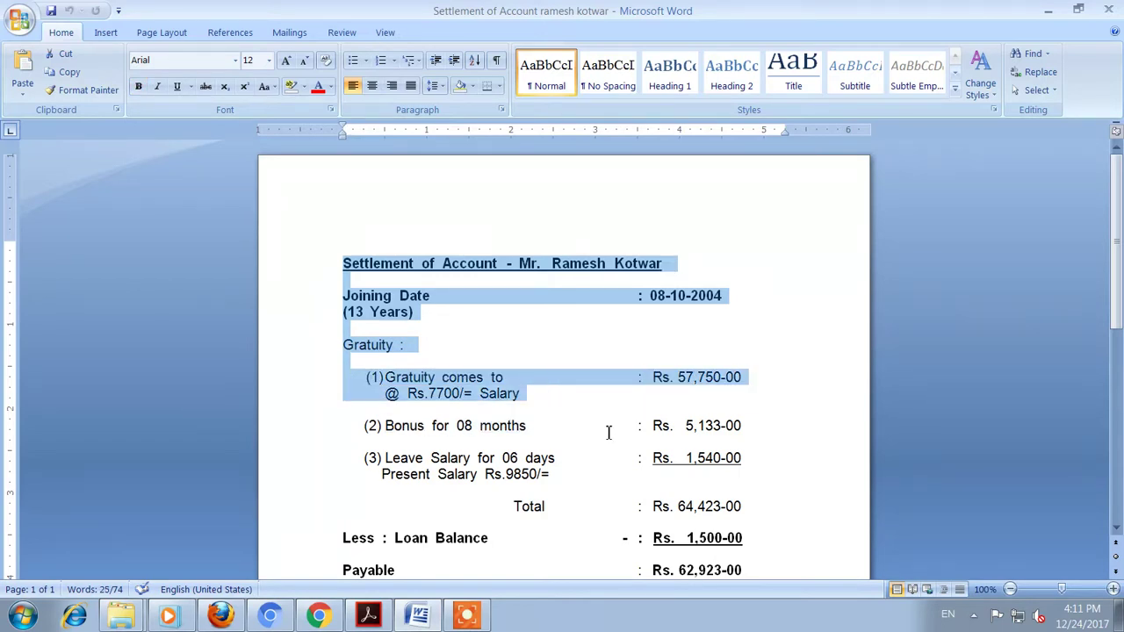
Reselect upward from the end of the Bonus for 08 months line, excluding the title.
left_click(768, 428)
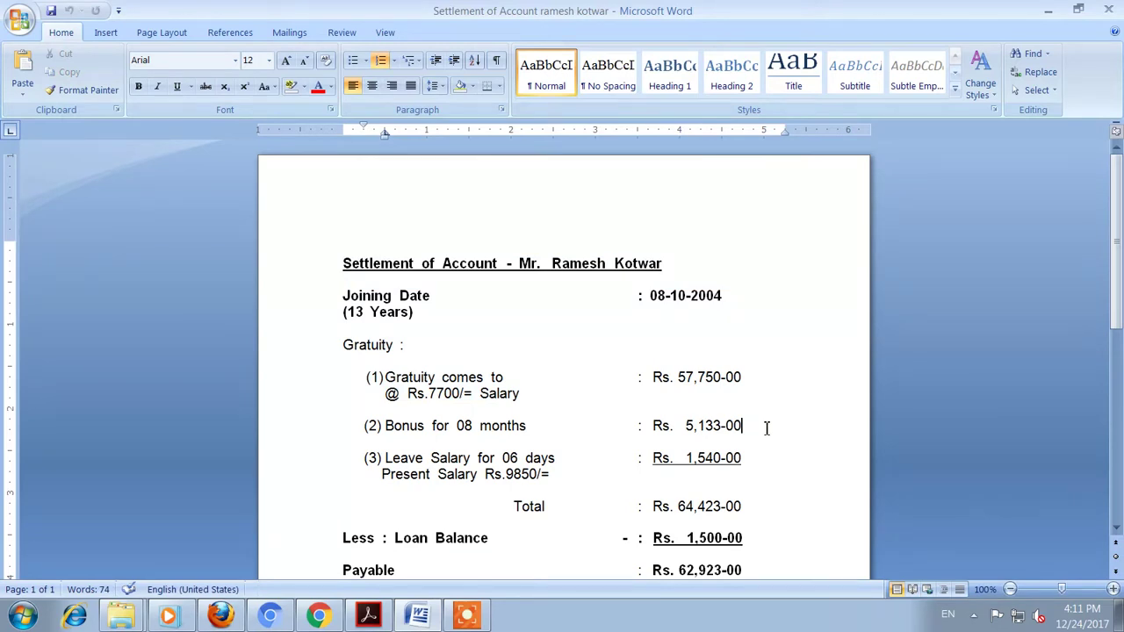
key("shift+Up")
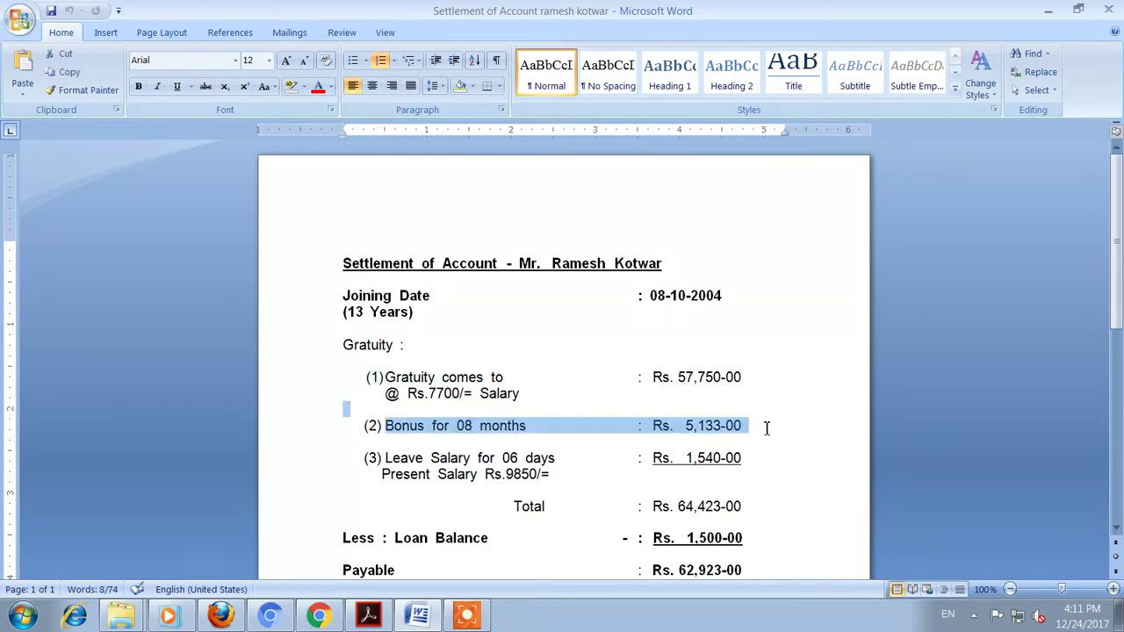
key("shift+Up")
key("shift+Up")
key("shift+Up")
key("shift+Up")
key("shift+Up")
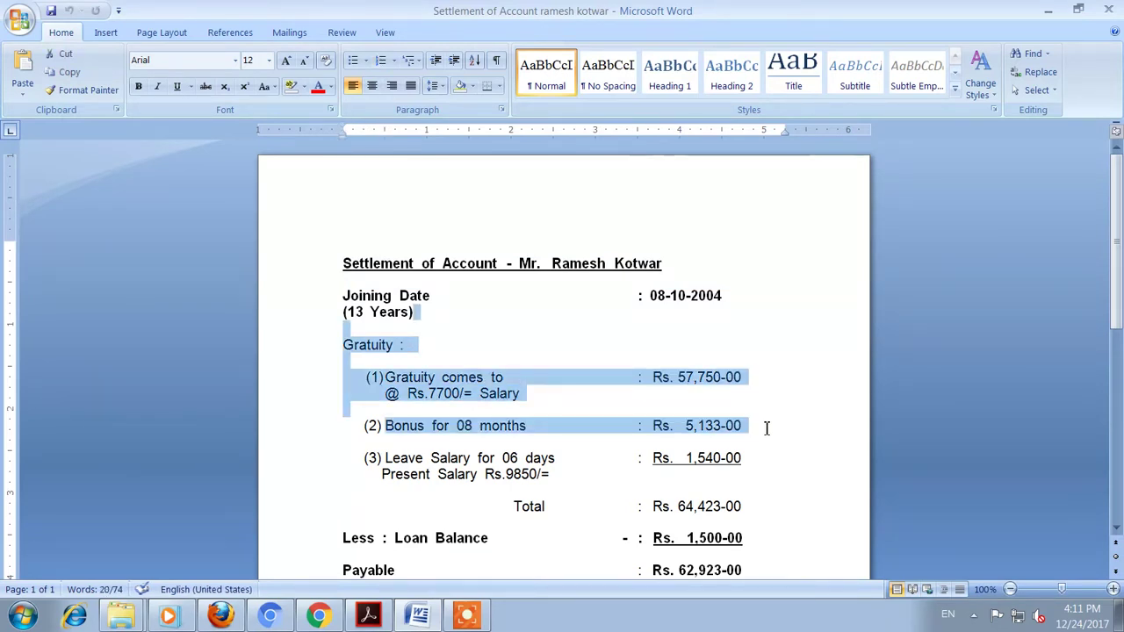
key("shift+Up")
key("shift+Up")
key("shift+Up")
key("shift+Up")
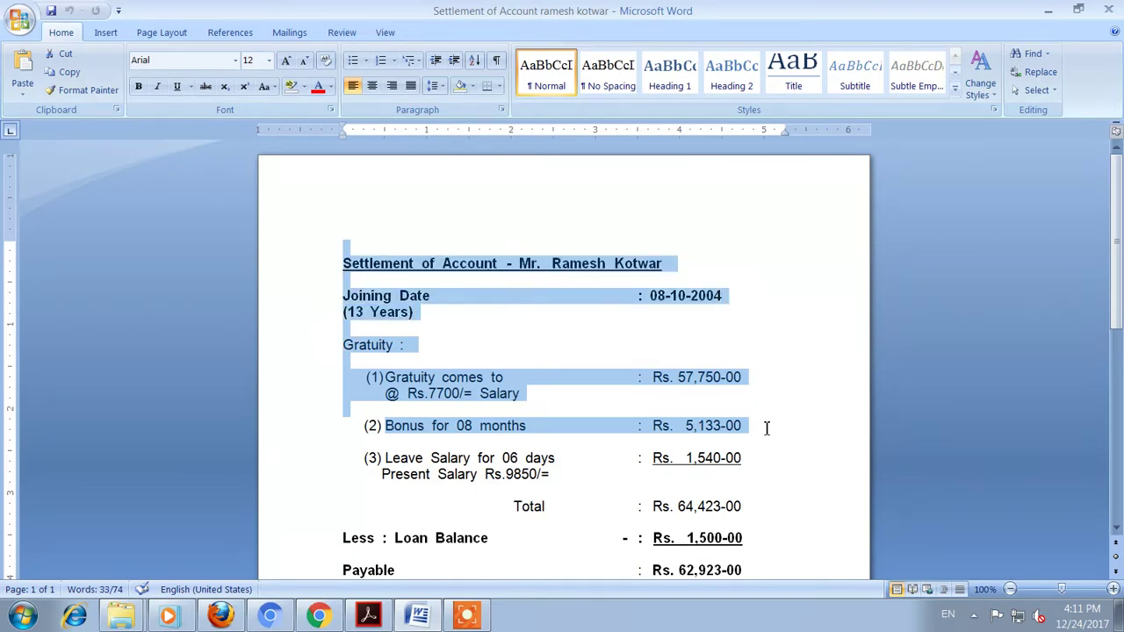
key("shift+Down")
key("shift+Down")
key("shift+Down")
key("shift+Down")
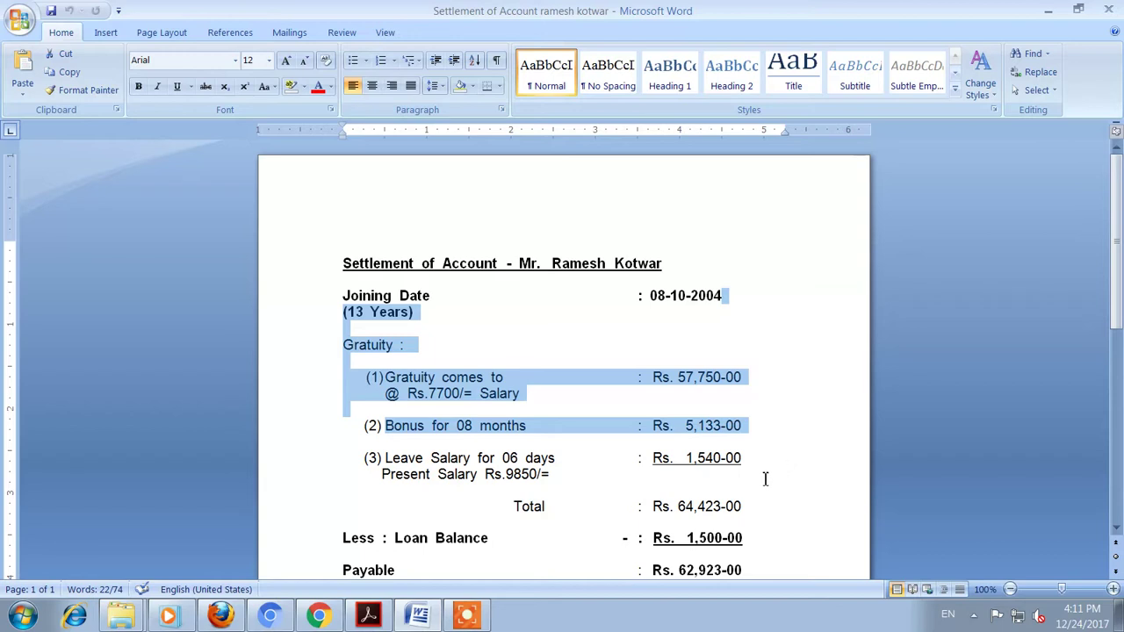
left_click(694, 427)
left_click(744, 426)
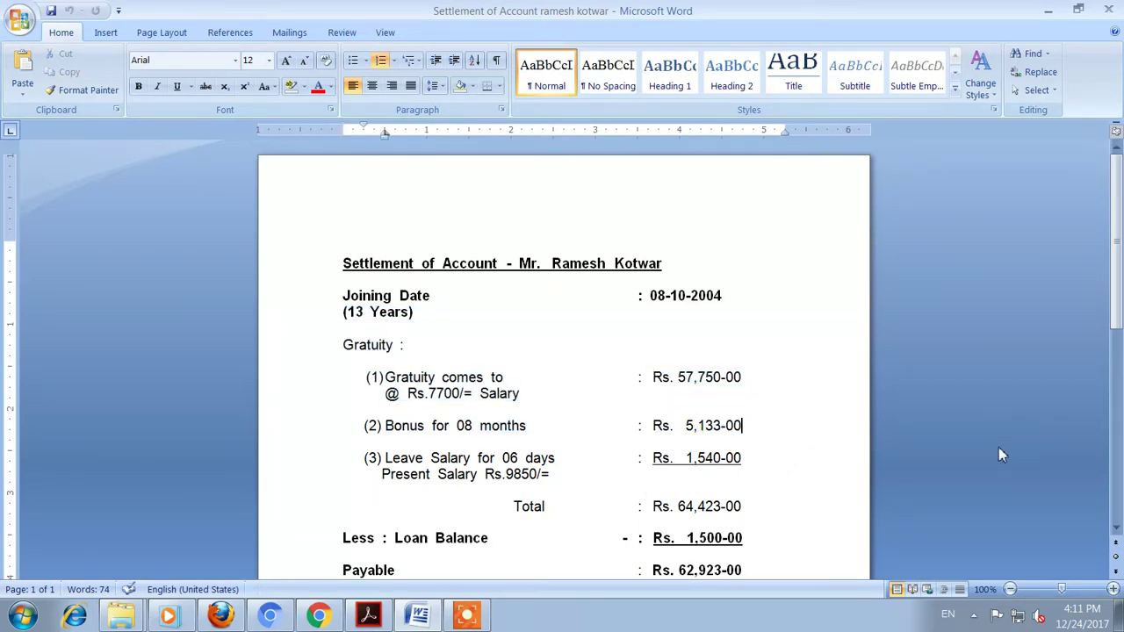
key("shift+Home")
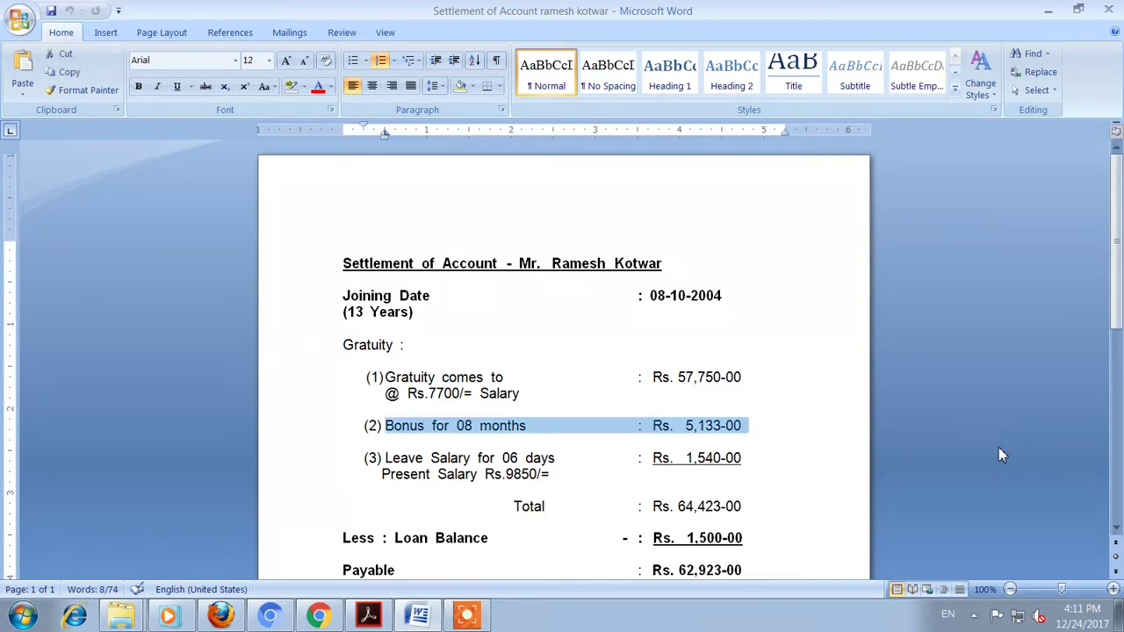
double_click(387, 429)
left_click(384, 430)
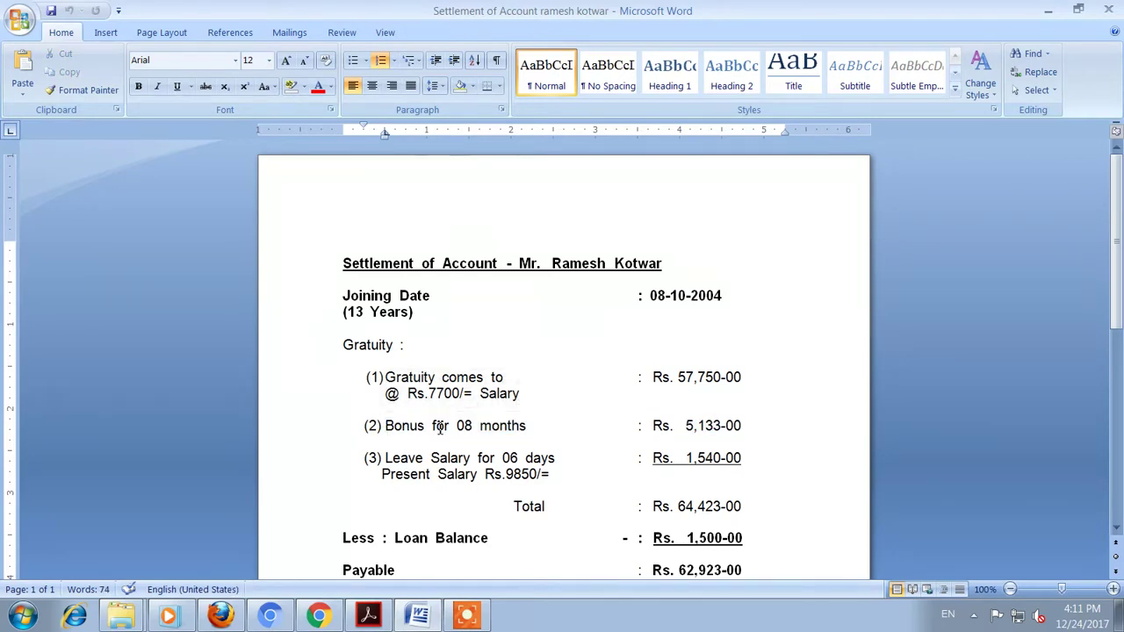
left_click(455, 429)
triple_click(455, 431)
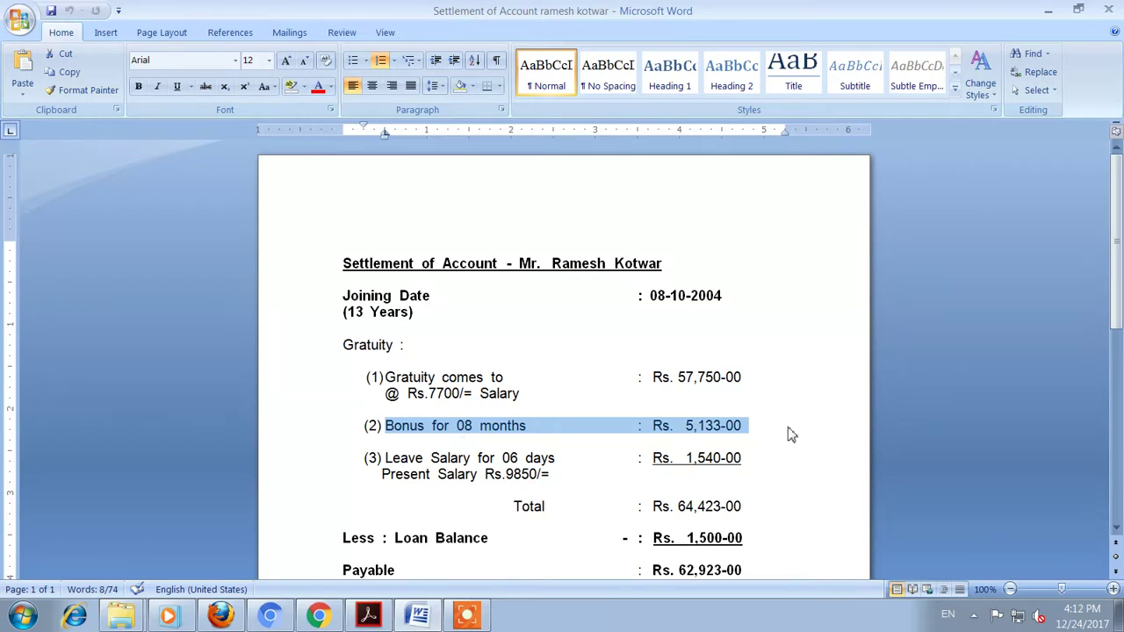
left_click(770, 321)
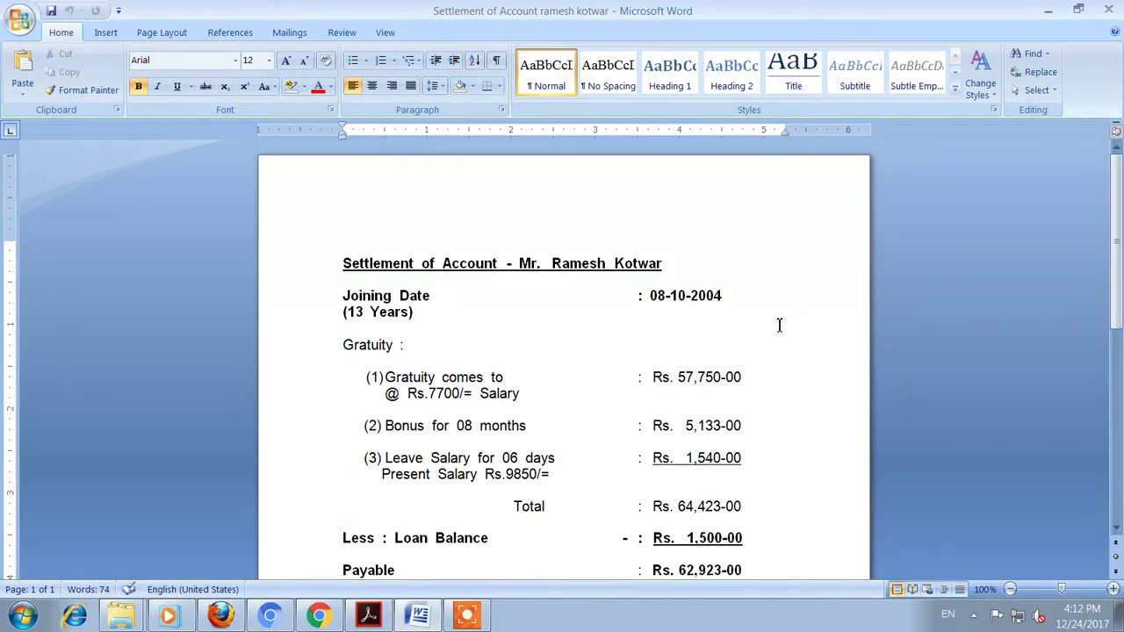
Type 'CTRL+A all select' on the empty line above the title and select its words.
key("ctrl+a")
left_click(657, 231)
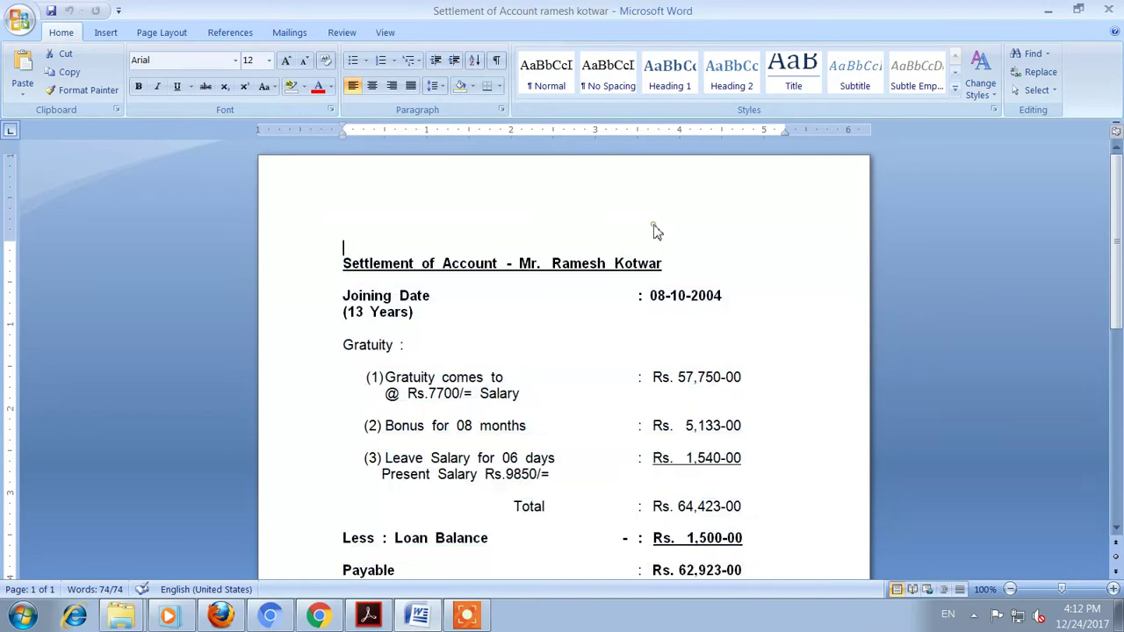
type("CTRL")
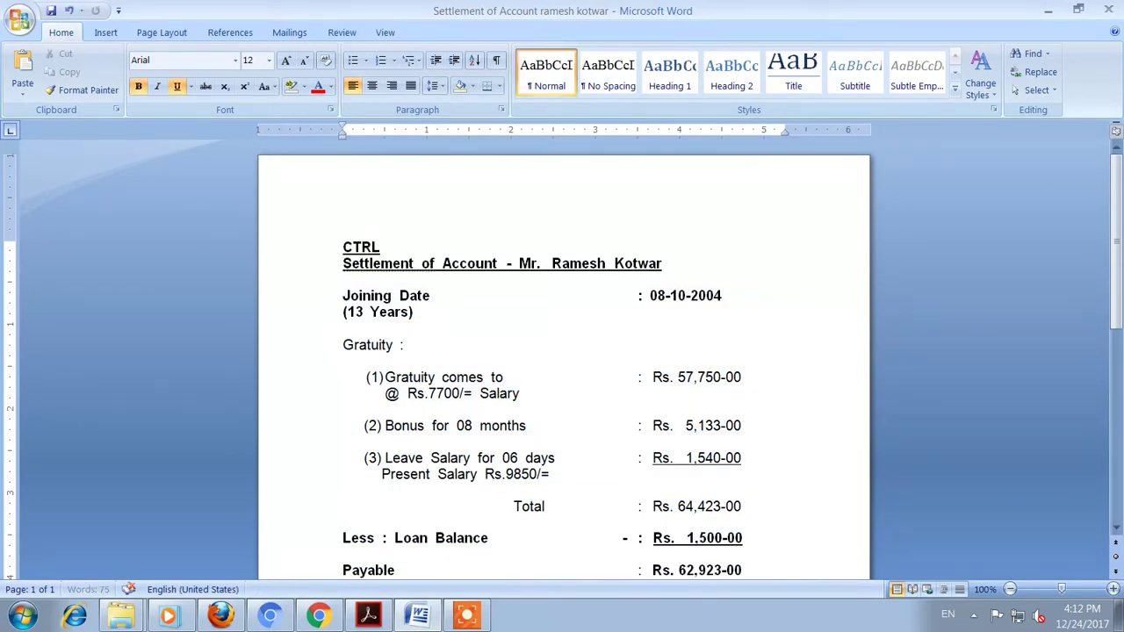
type("+A")
type(" all select")
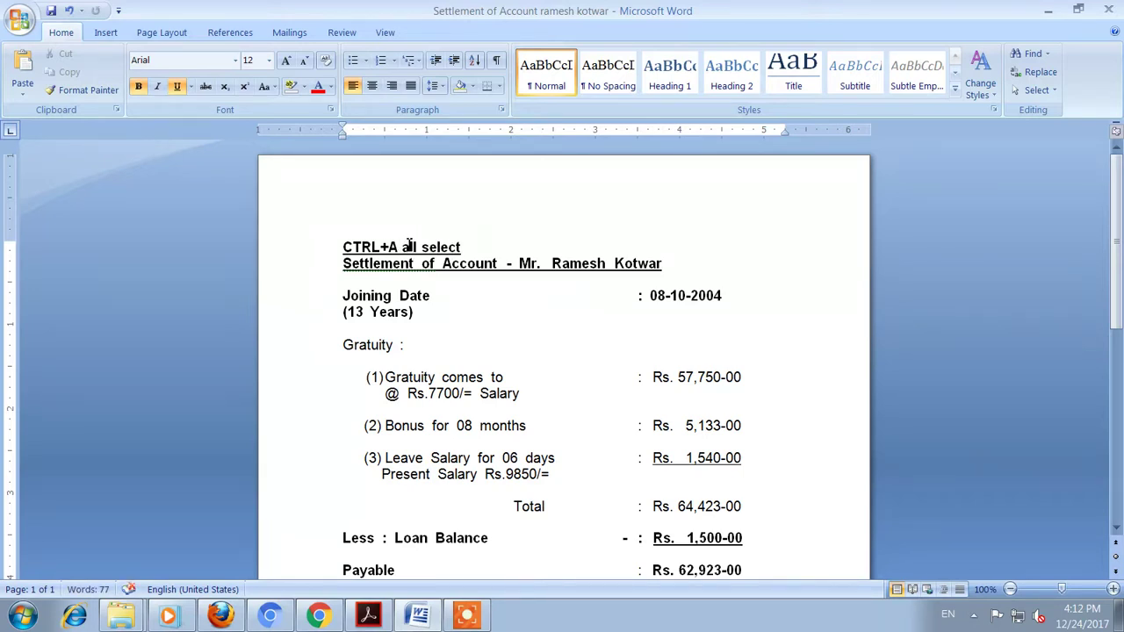
mouse_move(401, 247)
left_mouse_down()
mouse_move(465, 247)
mouse_move(343, 247)
left_mouse_up()
left_click(468, 246)
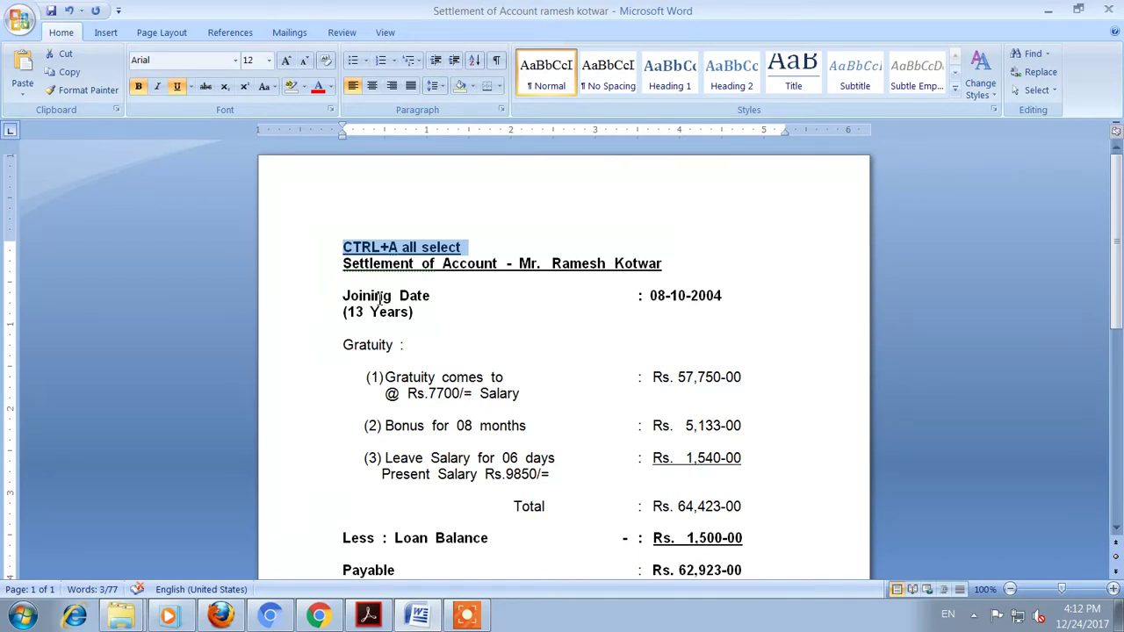
Select the 'CTRL+A all select' line and remove it from the top of the letter.
left_click(540, 296)
mouse_move(342, 247)
left_mouse_down()
mouse_move(464, 247)
mouse_move(444, 345)
mouse_move(351, 532)
left_mouse_up()
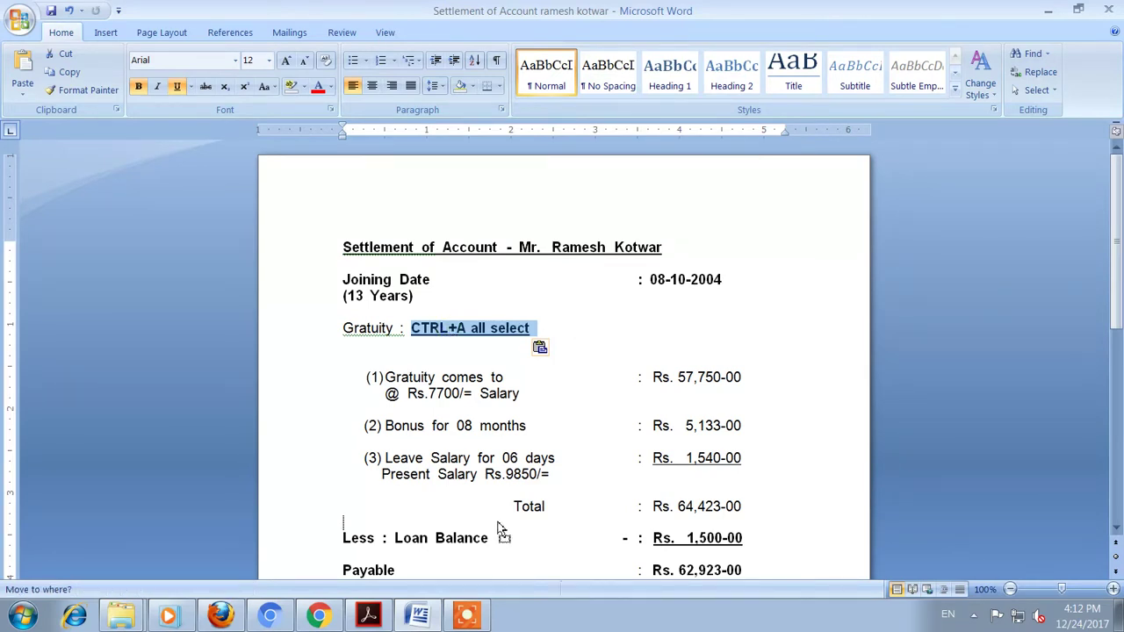
left_click(587, 519)
left_click_drag(463, 523, 188, 517)
key("ctrl+c")
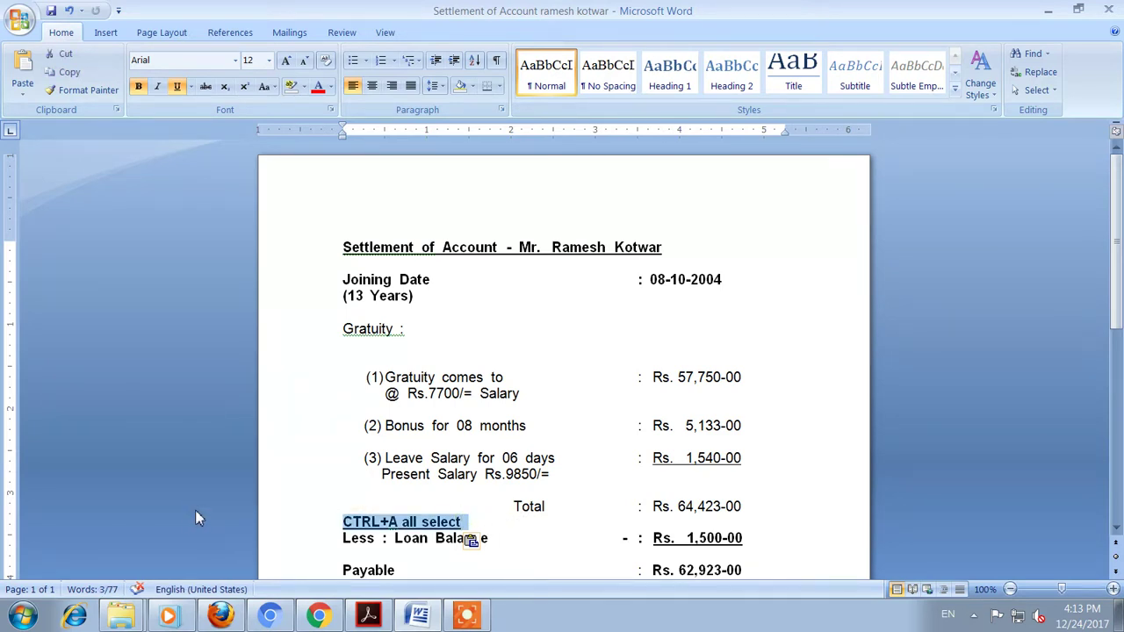
key("Delete")
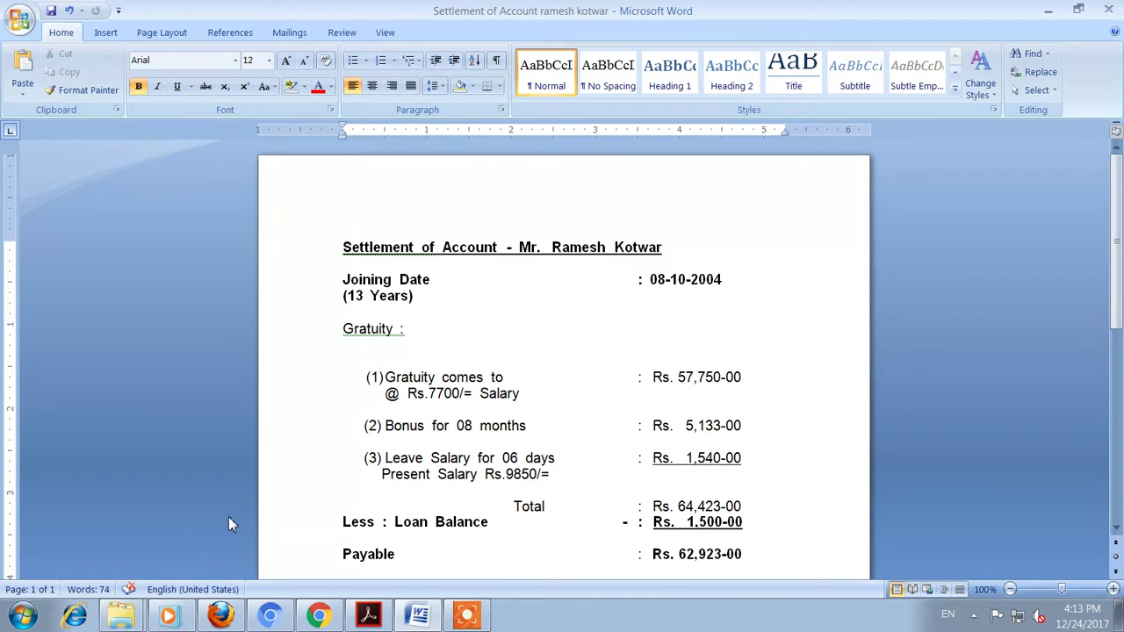
Paste the line onto a new line below 'Place : Mumbai'.
scroll(728, 303, "down", 3)
scroll(729, 322, "down", 3)
left_click(539, 400)
key("Return")
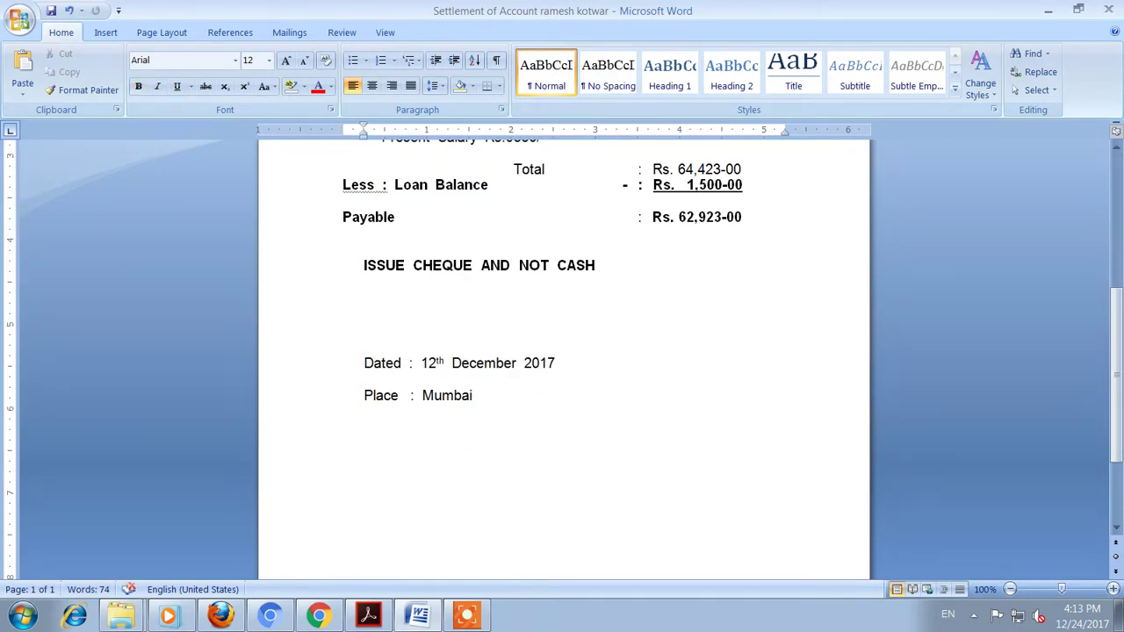
key("ctrl+v")
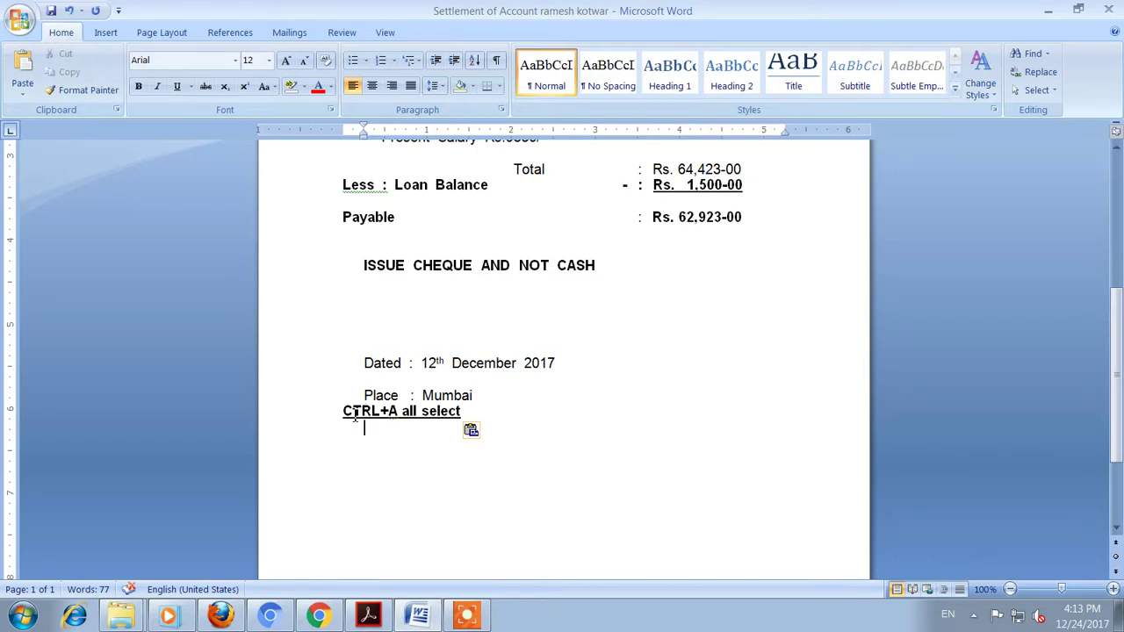
Drag the 'CTRL+A all select' text up beside Payable.
left_click_drag(342, 413, 466, 415)
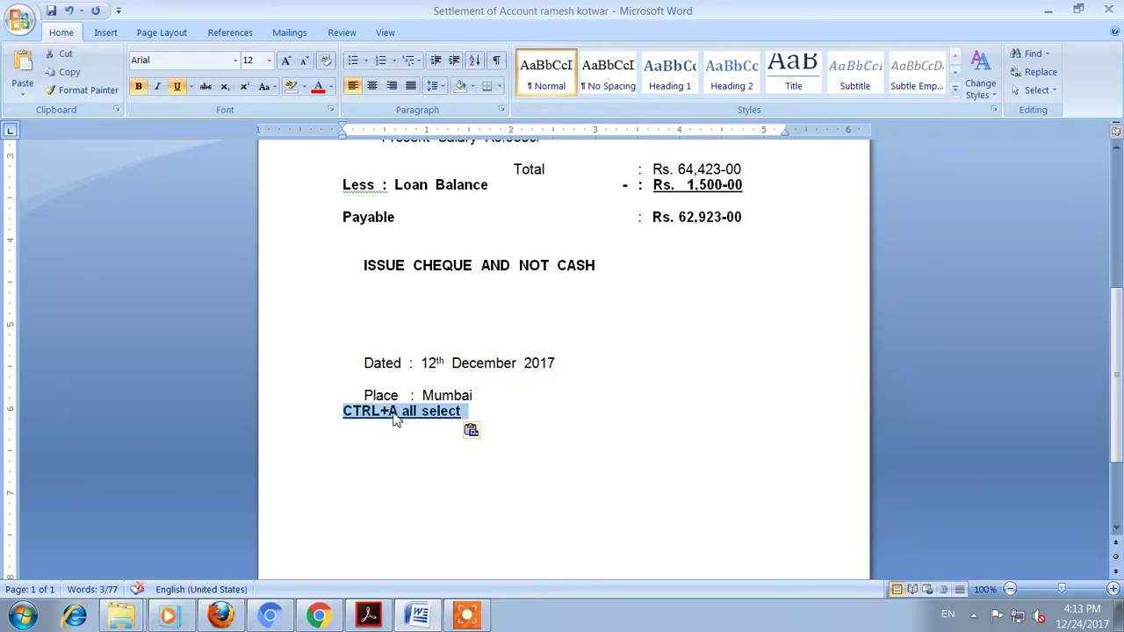
mouse_move(392, 416)
left_mouse_down()
mouse_move(405, 225)
mouse_move(415, 221)
left_mouse_up()
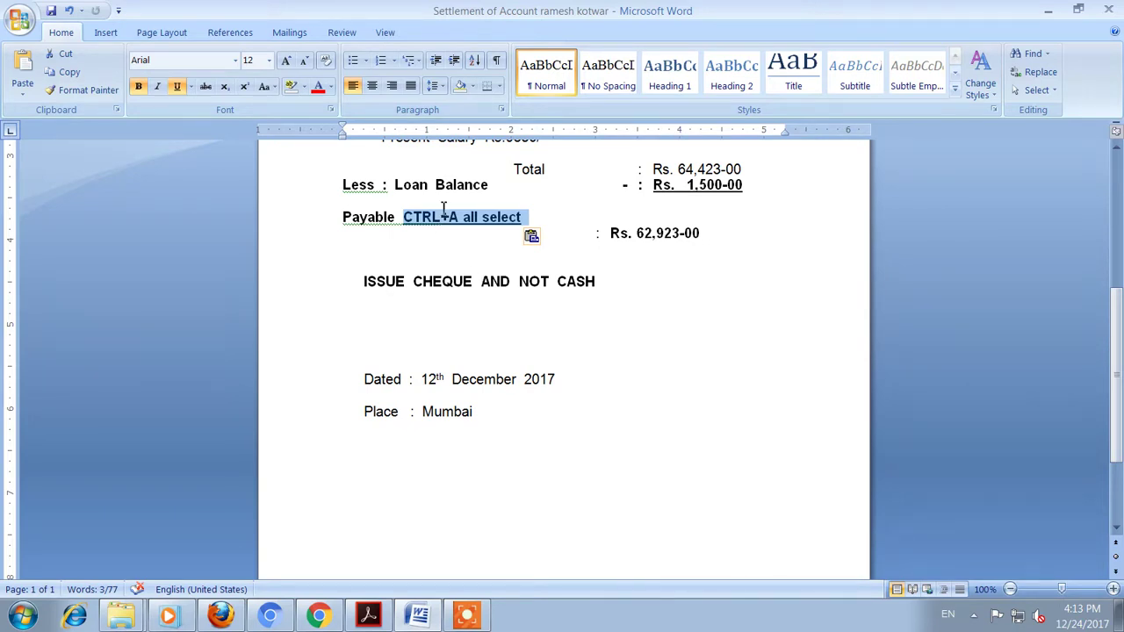
left_click(539, 220)
Copy the 'CTRL+A all select' text and paste it below ISSUE CHEQUE AND NOT CASH.
left_click_drag(539, 219, 422, 224)
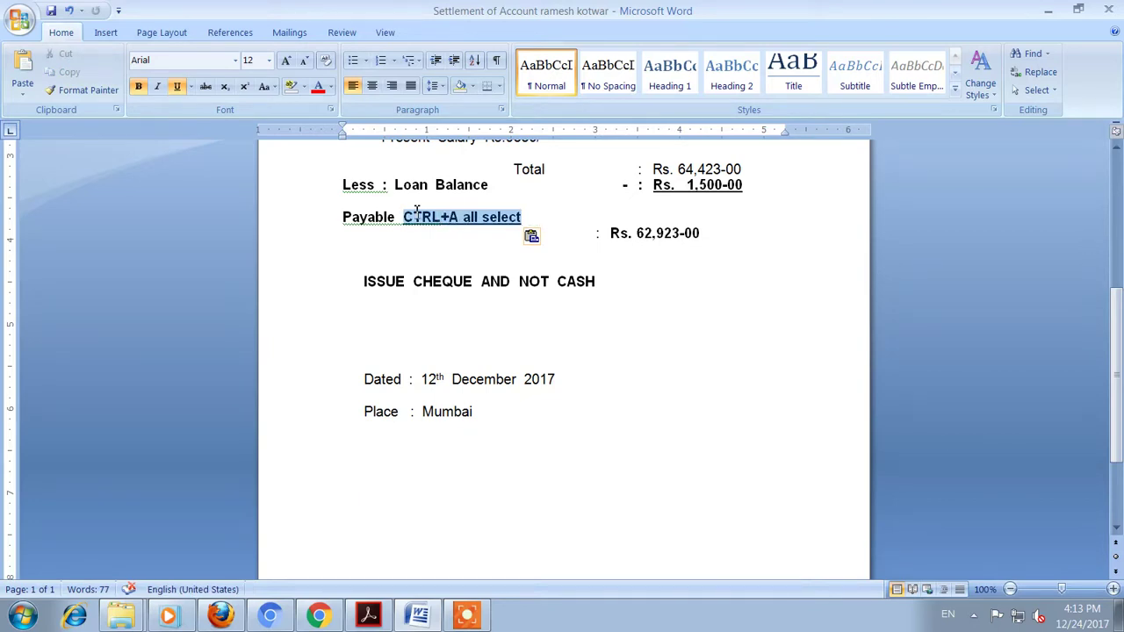
right_click(422, 224)
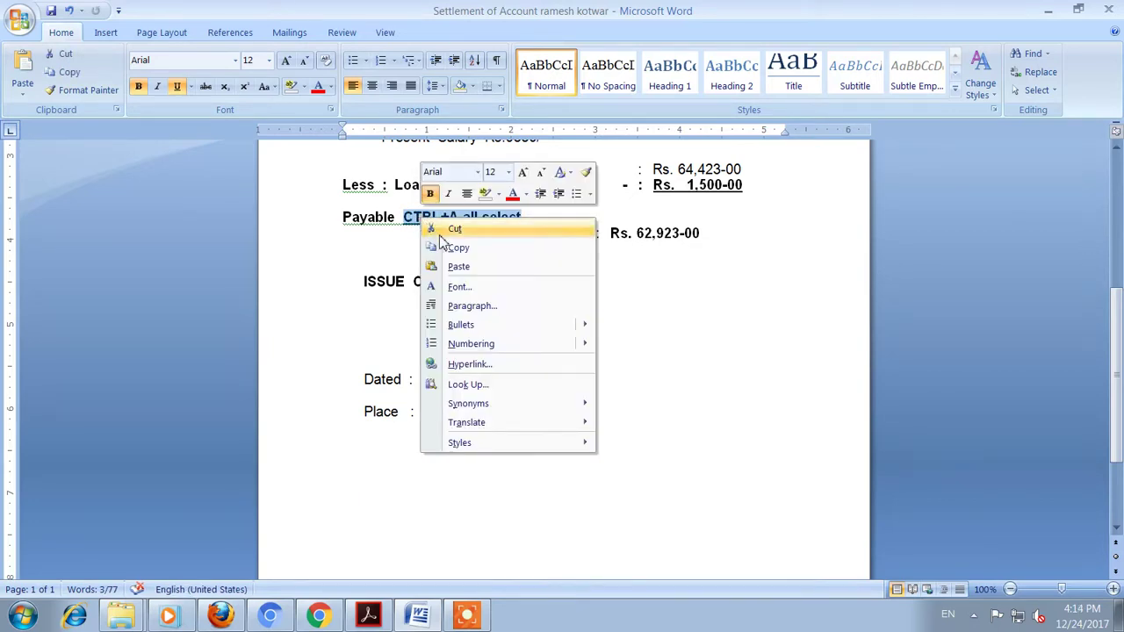
left_click(436, 249)
left_click(429, 312)
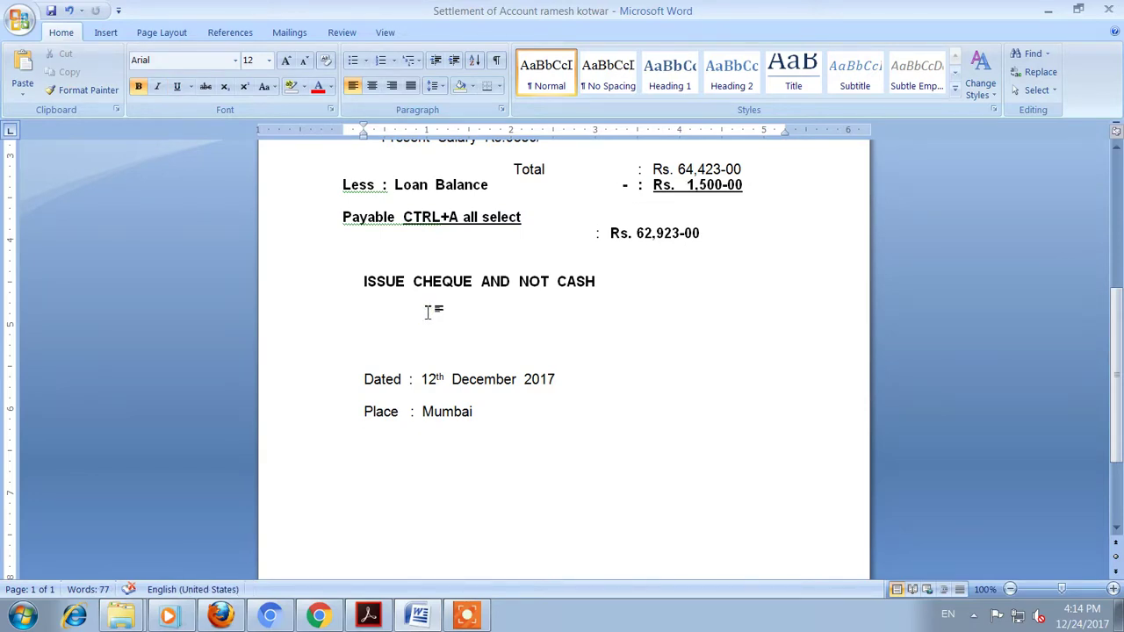
key("ctrl+v")
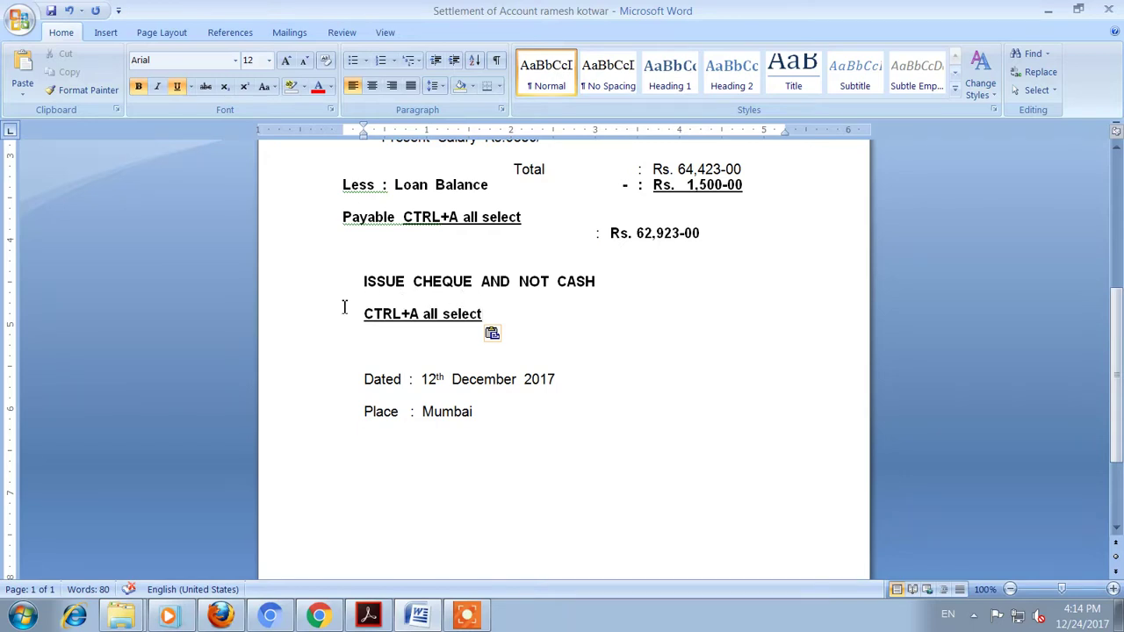
left_click_drag(606, 281, 309, 278)
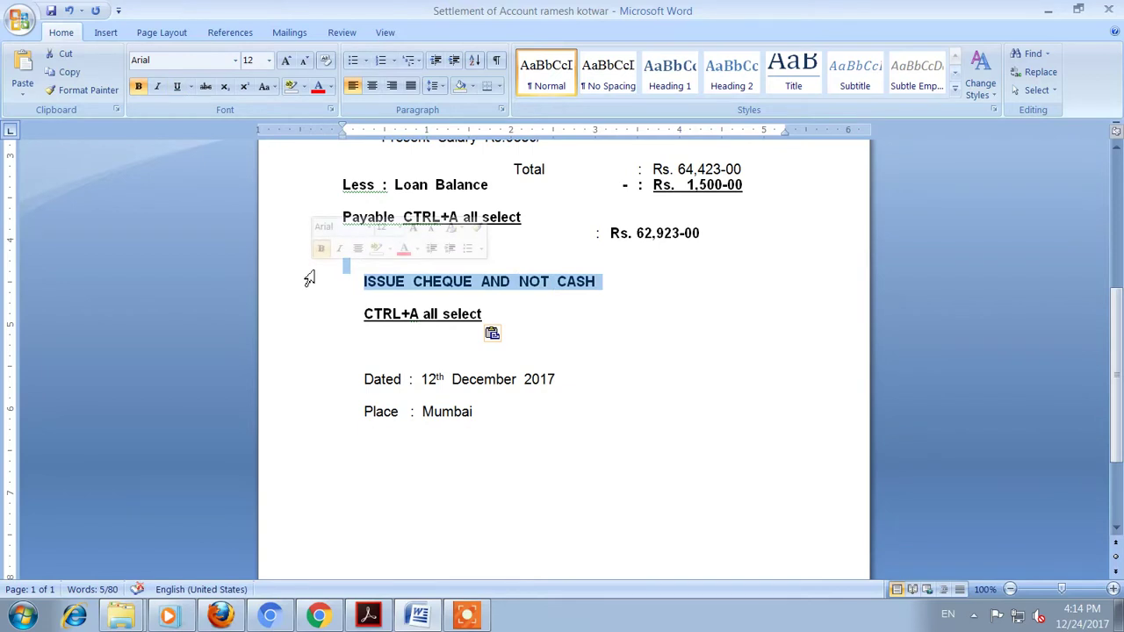
right_click(429, 283)
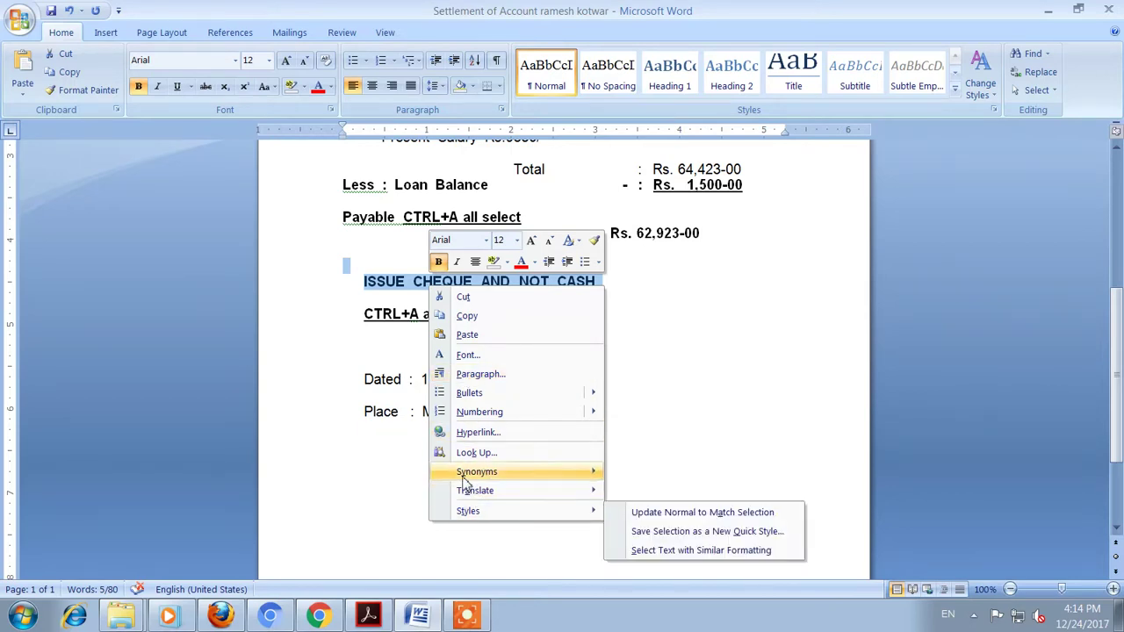
left_click(169, 299)
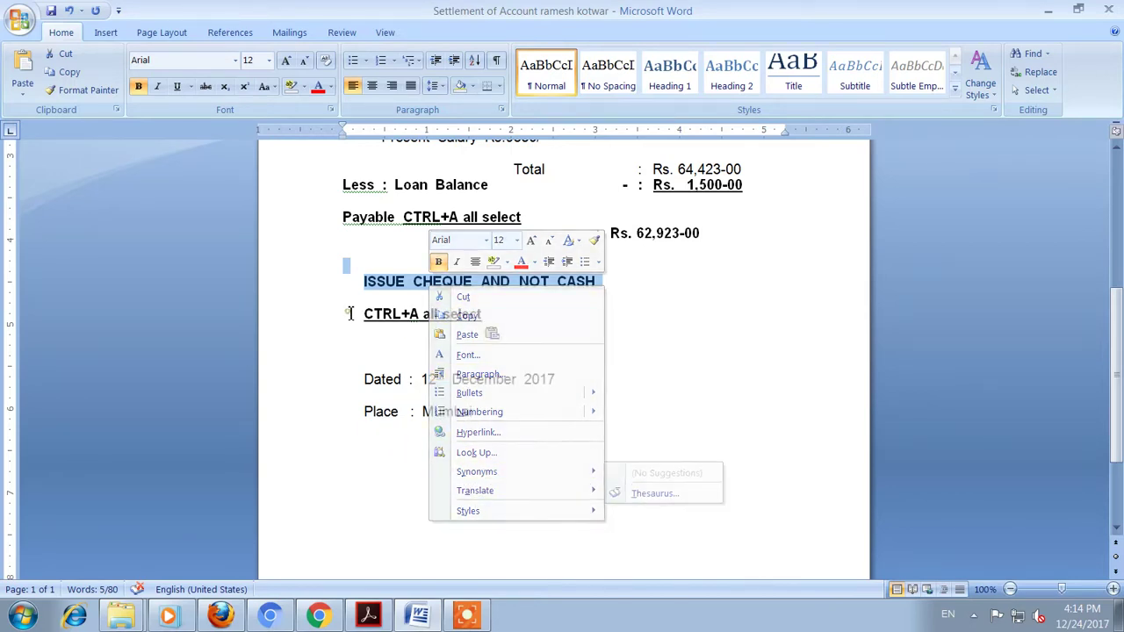
left_click(631, 318)
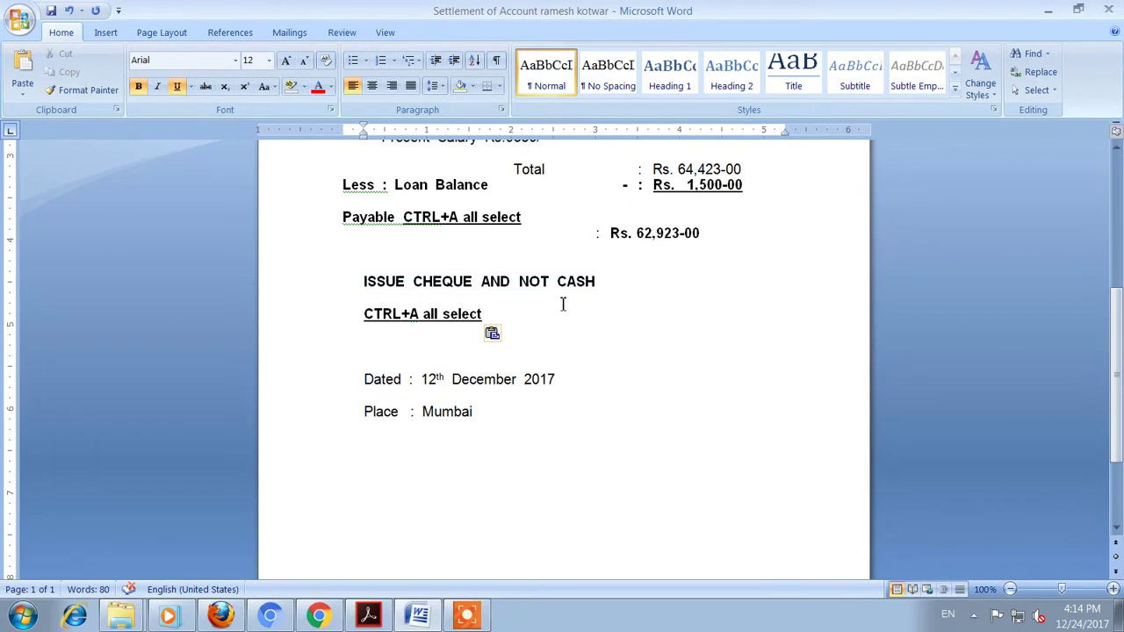
left_click_drag(347, 281, 599, 282)
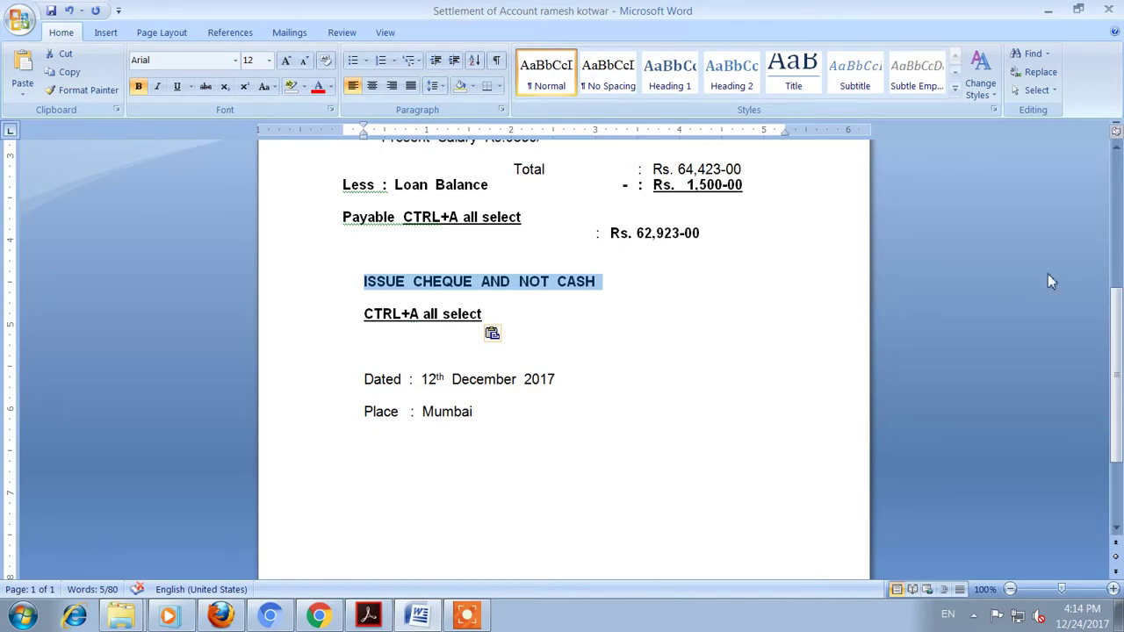
left_click(973, 617)
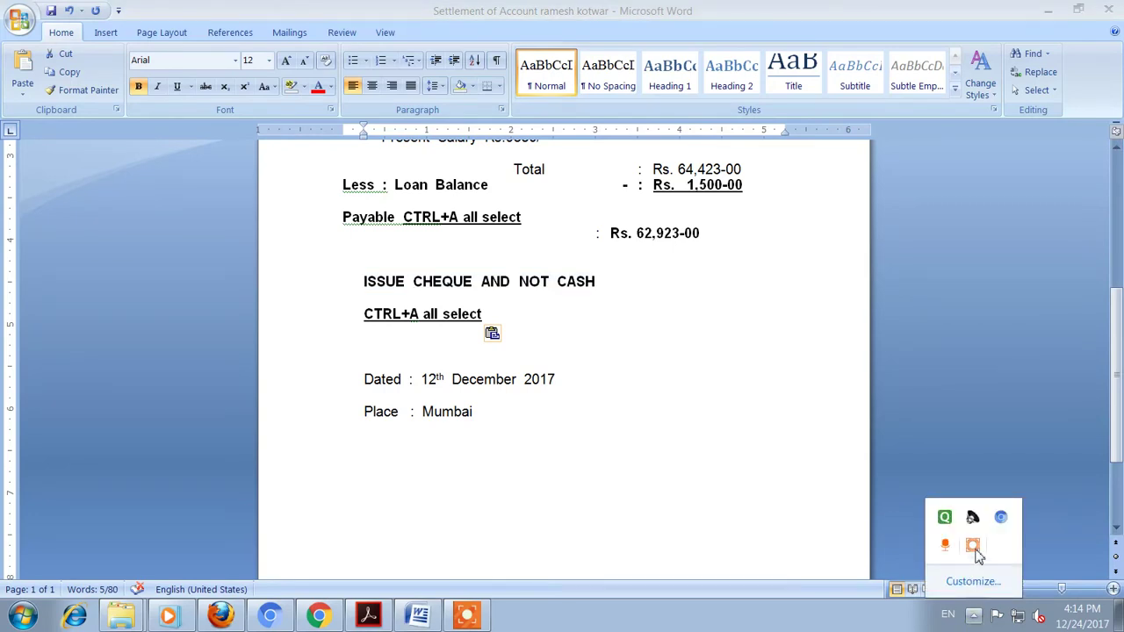